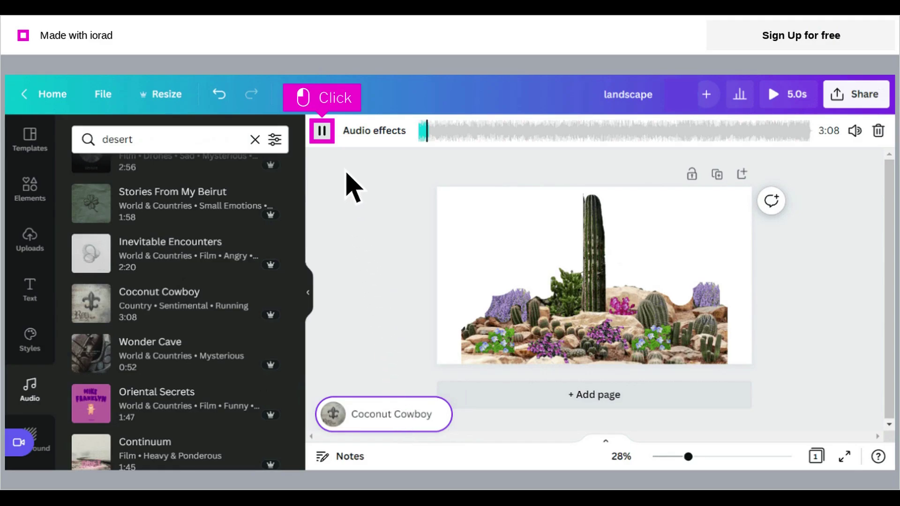
# Step: Pause playback of the Coconut Cowboy track
pyautogui.click(321, 130)
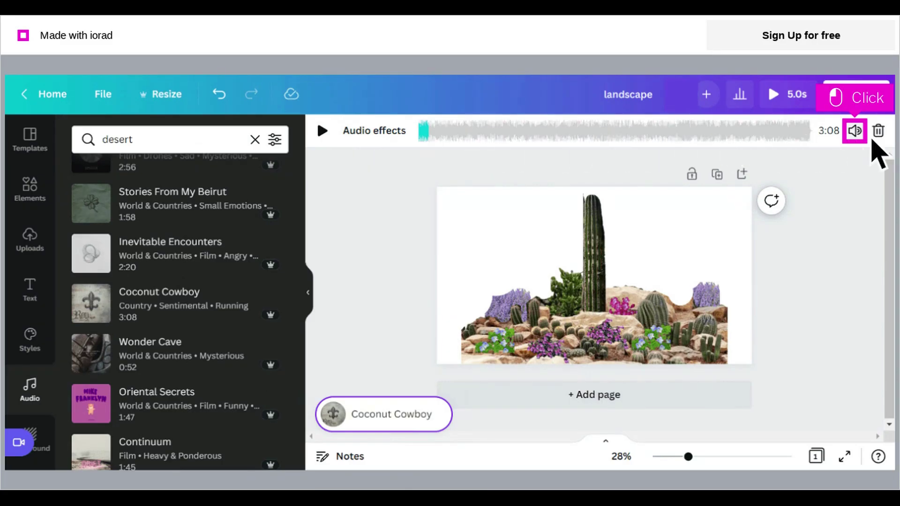
# Step: Set the Coconut Cowboy track volume to 58
pyautogui.click(853, 130)
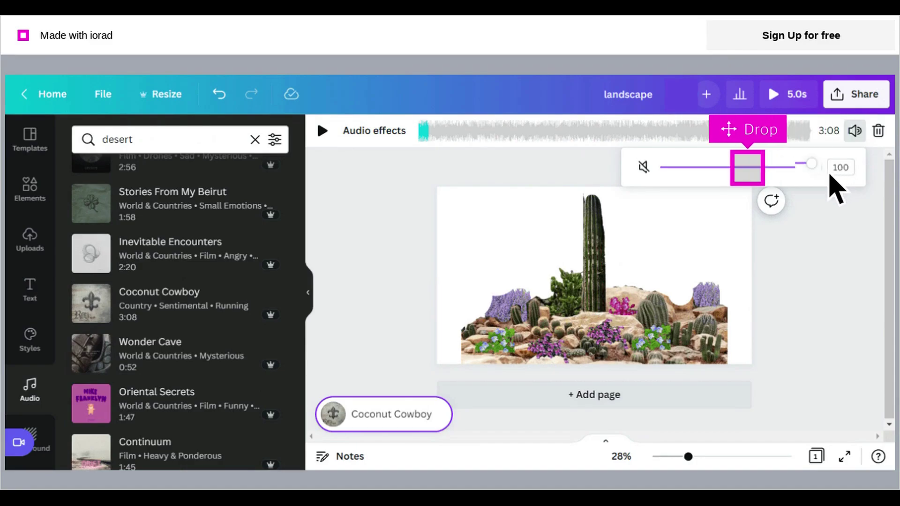
pyautogui.moveTo(835, 186); pyautogui.dragTo(769, 186)
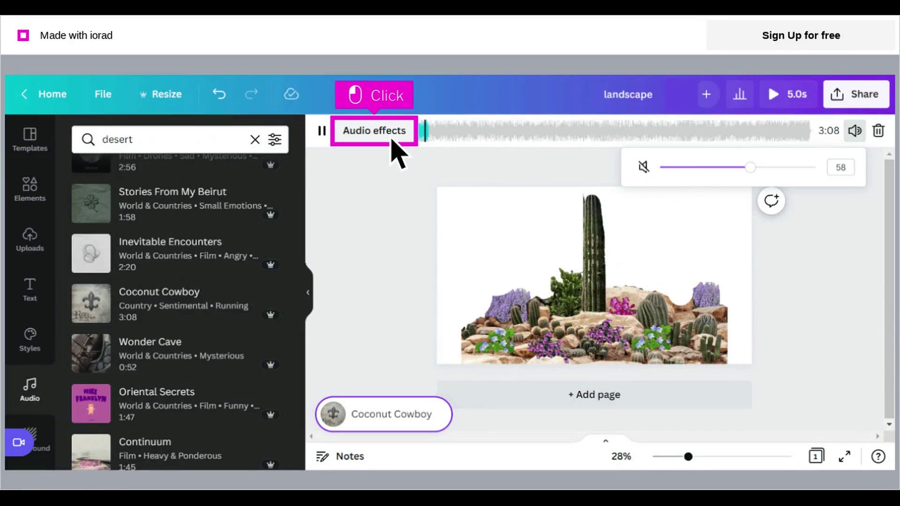
# Step: Apply 0.6s fade in and 0.6s fade out to Coconut Cowboy in Audio effects
pyautogui.click(374, 131)
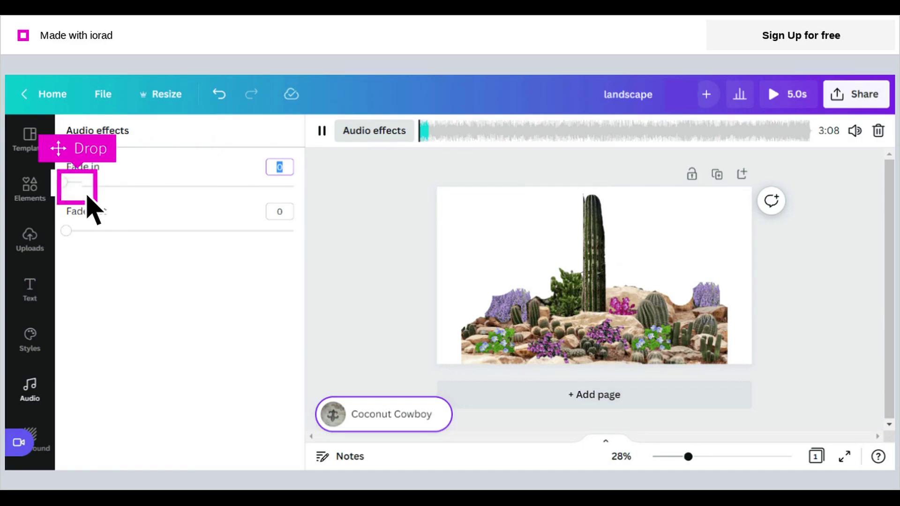
pyautogui.moveTo(87, 196); pyautogui.dragTo(138, 196)
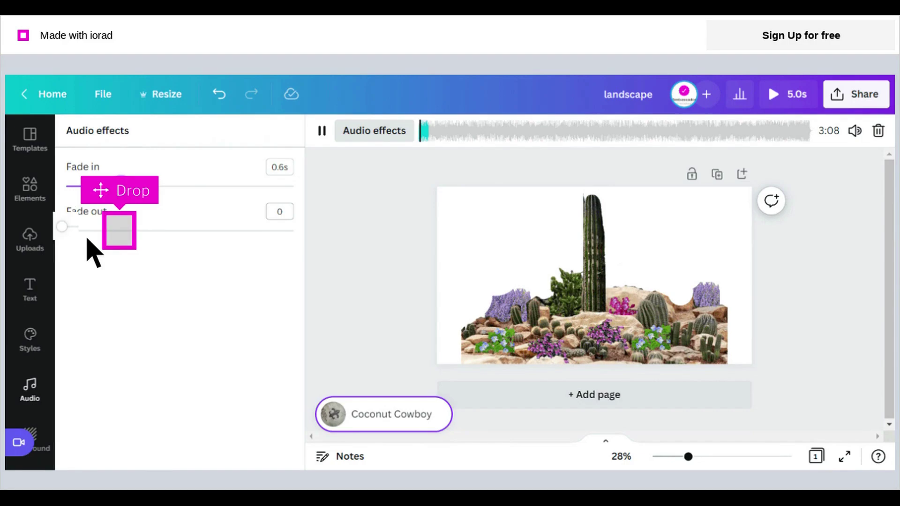
pyautogui.moveTo(87, 239); pyautogui.dragTo(137, 241)
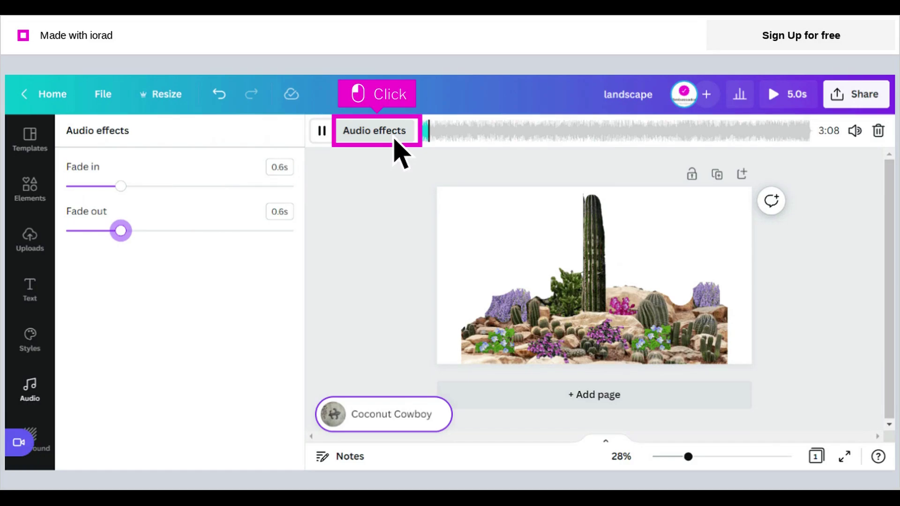
# Step: Close the Audio effects panel to return to the desert music results
pyautogui.click(394, 139)
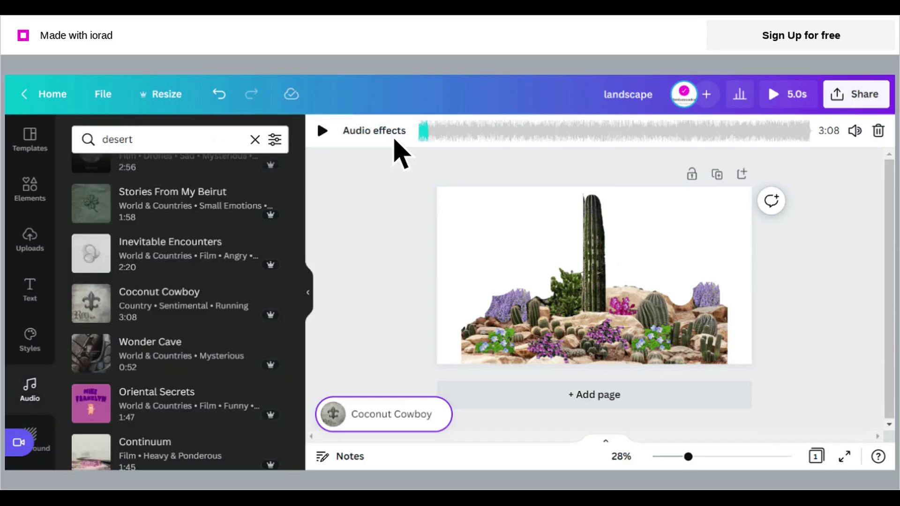